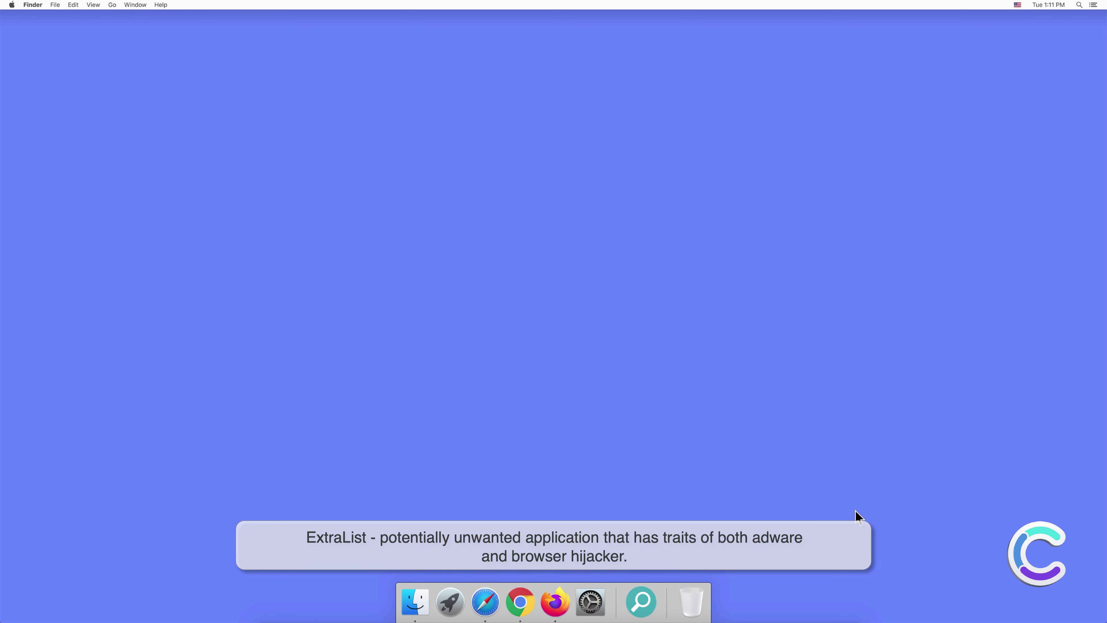
Launch ExtraList from Applications, then close Safari's extensions preferences and the Applications window
click(415, 602)
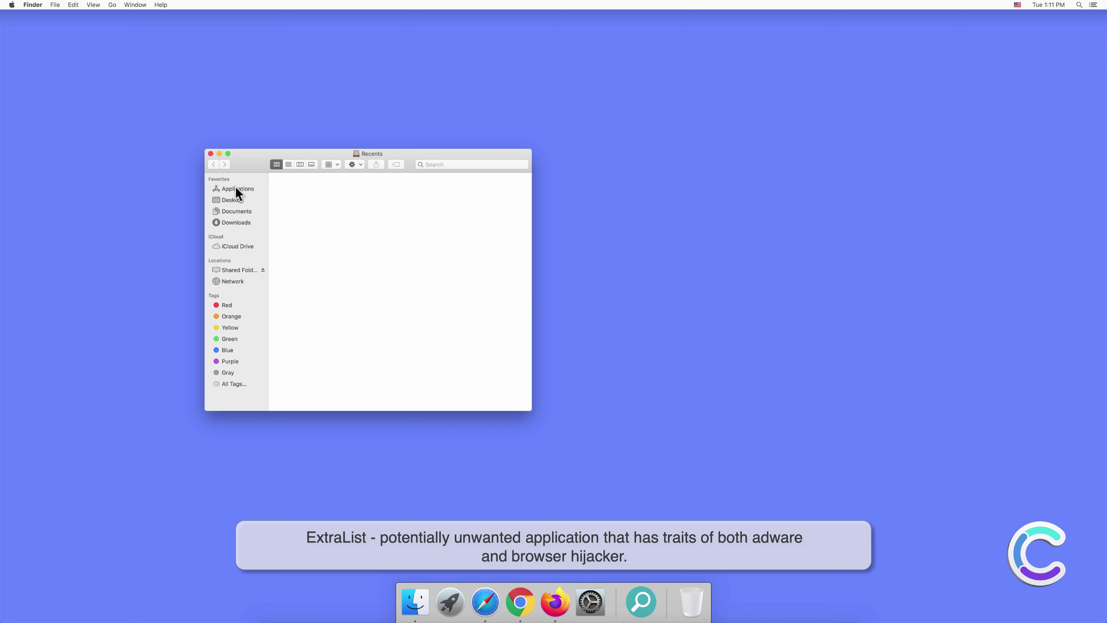
click(236, 191)
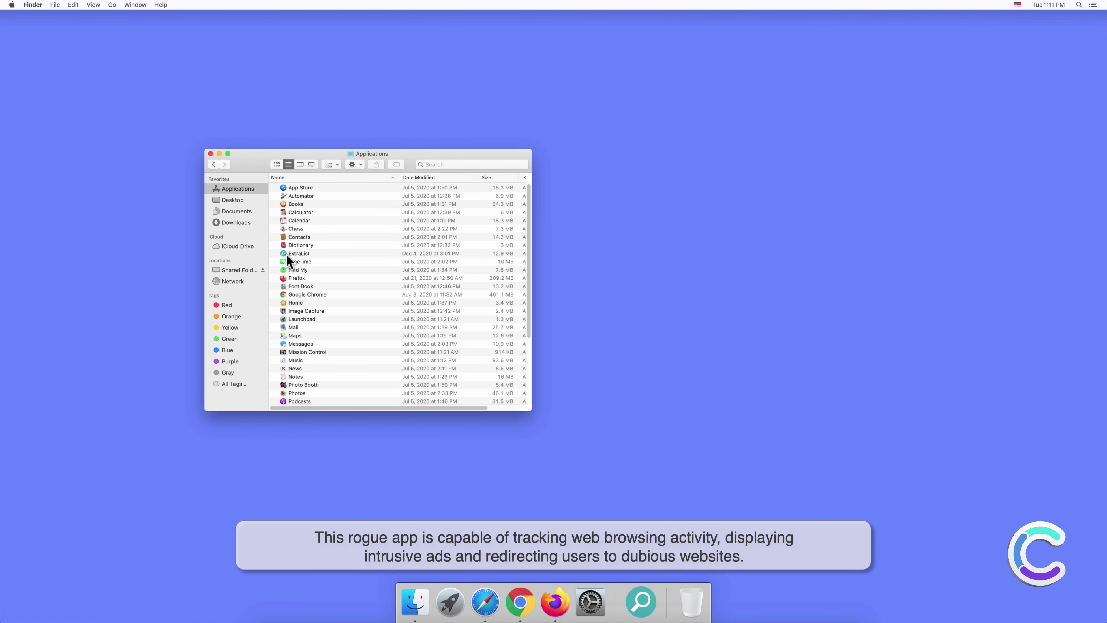
double_click(299, 253)
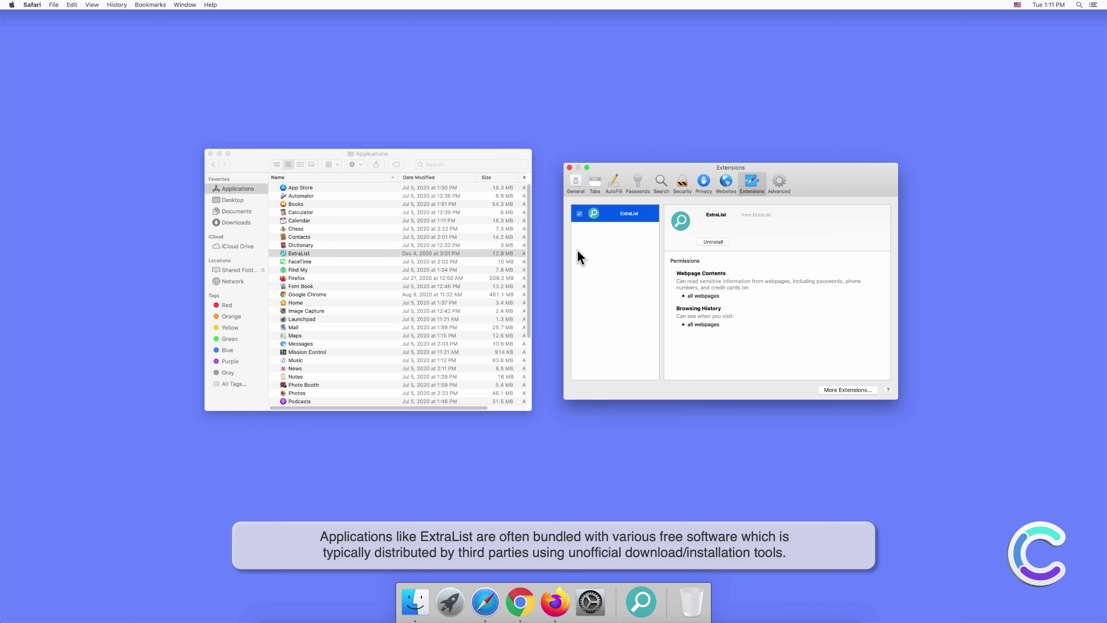
click(569, 168)
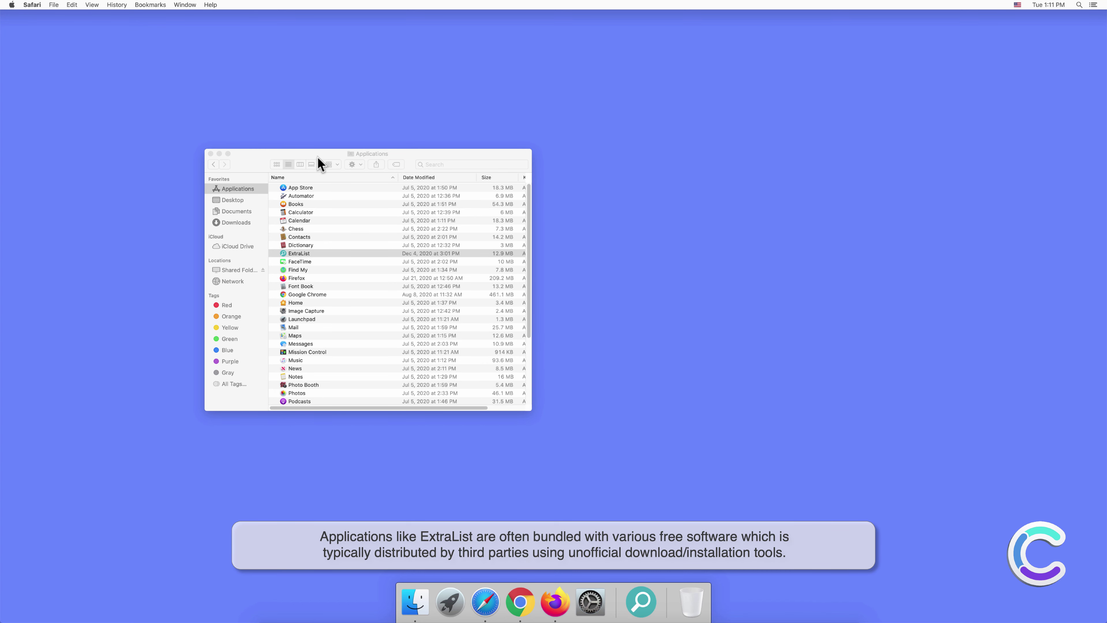
click(211, 154)
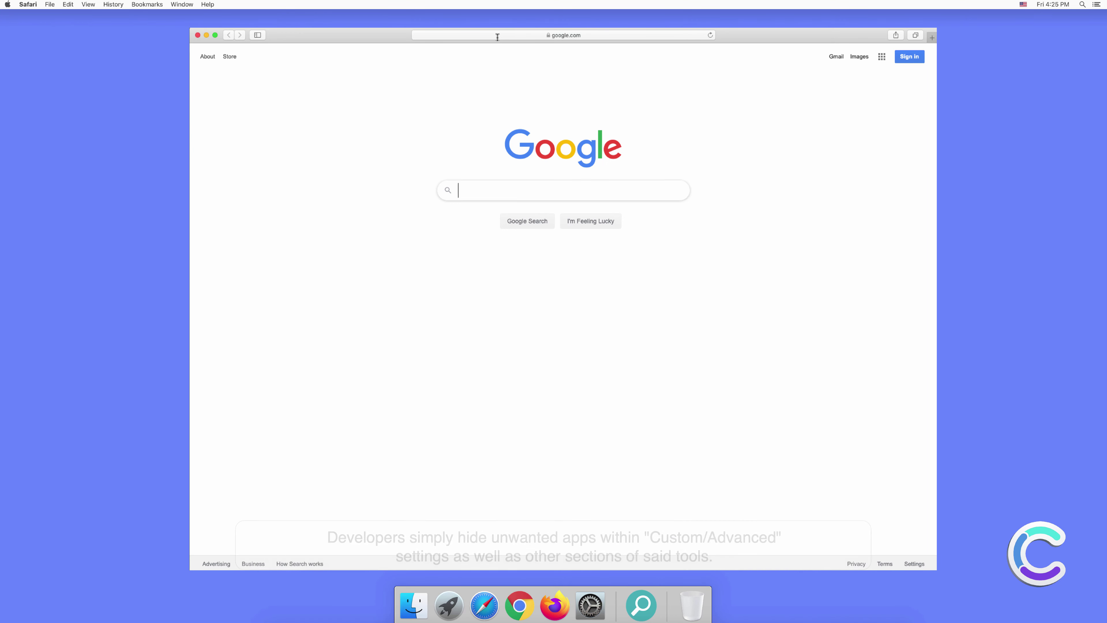
Search the web for 'search engine test' from Safari's address bar
click(497, 35)
text(search e)
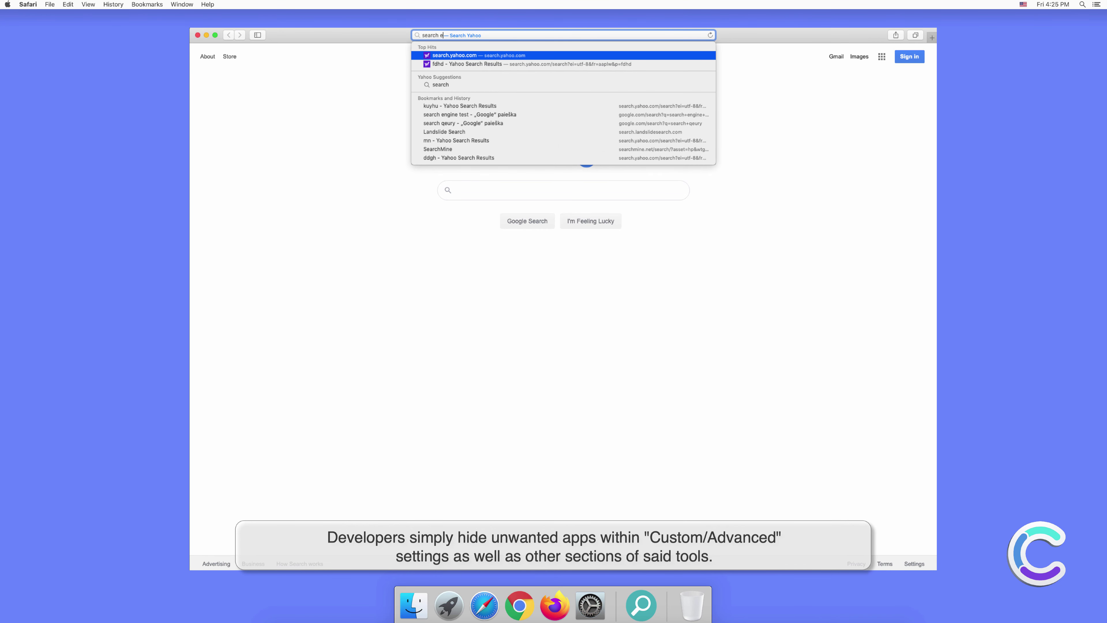
text(ngine test)
key(Return)
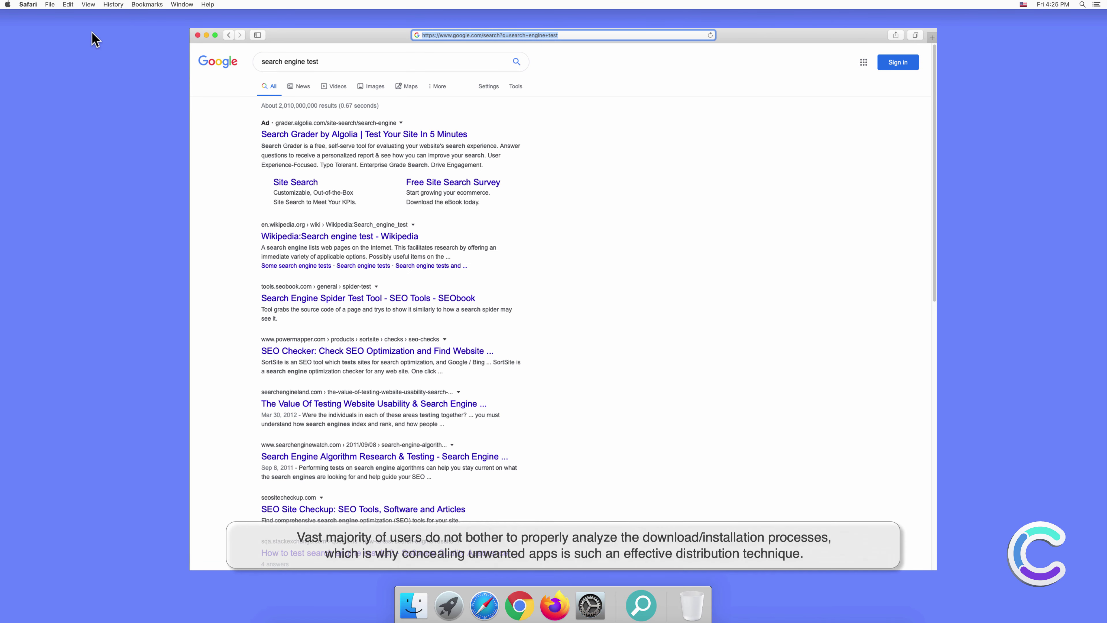
Check the default search engine in Safari's Search preferences, leave Yahoo selected, and close them
click(29, 5)
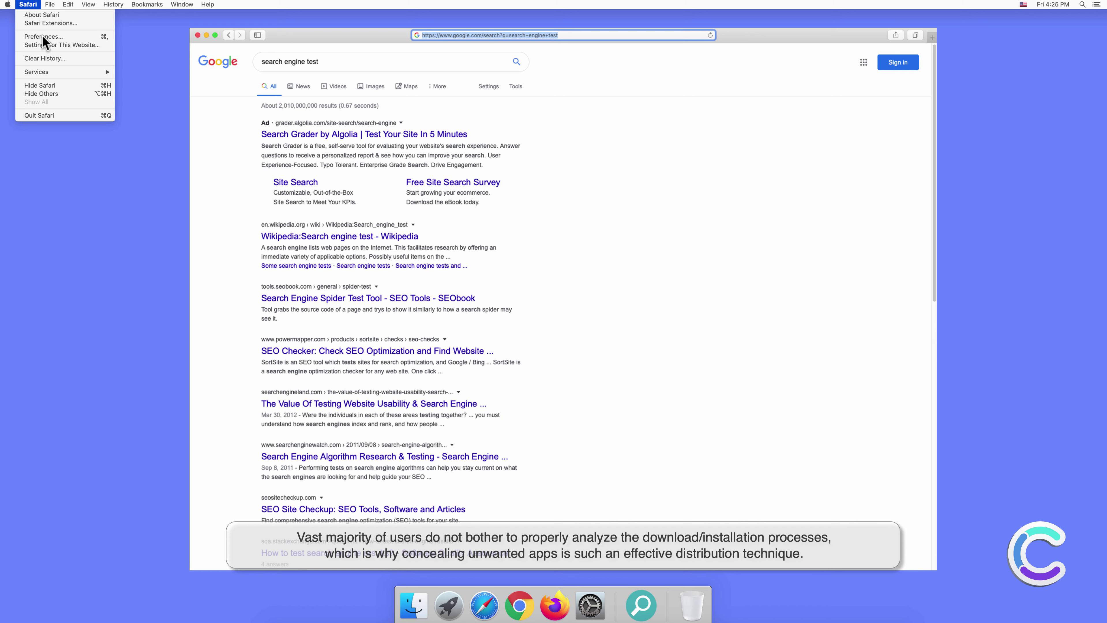
click(58, 46)
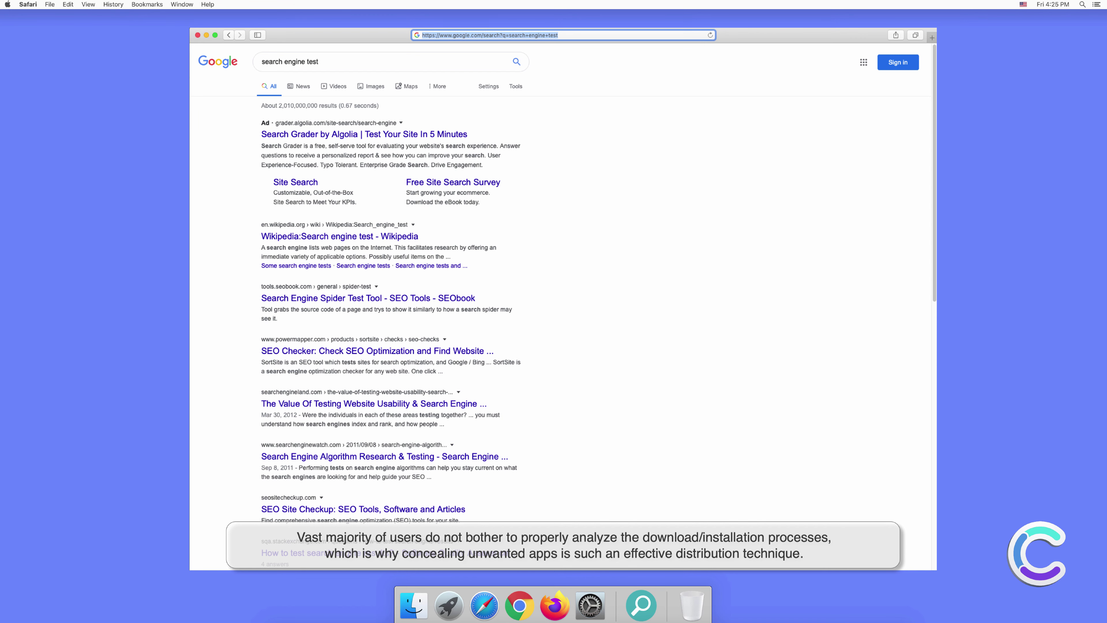
click(677, 221)
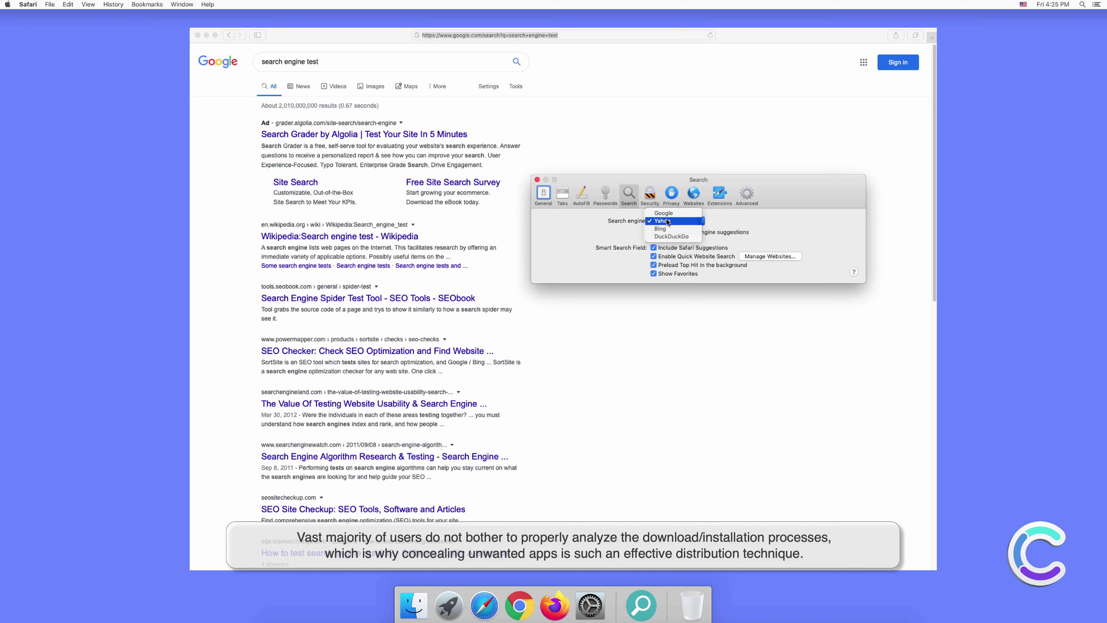
click(667, 222)
click(537, 179)
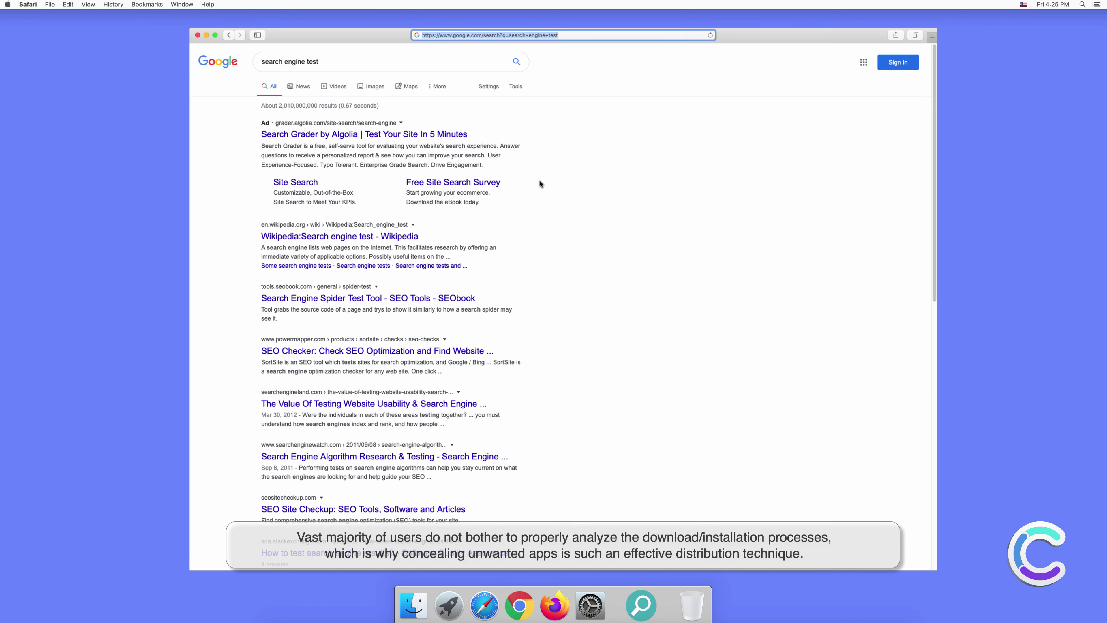
Search for 'testing search engine' in a new Safari tab
click(931, 36)
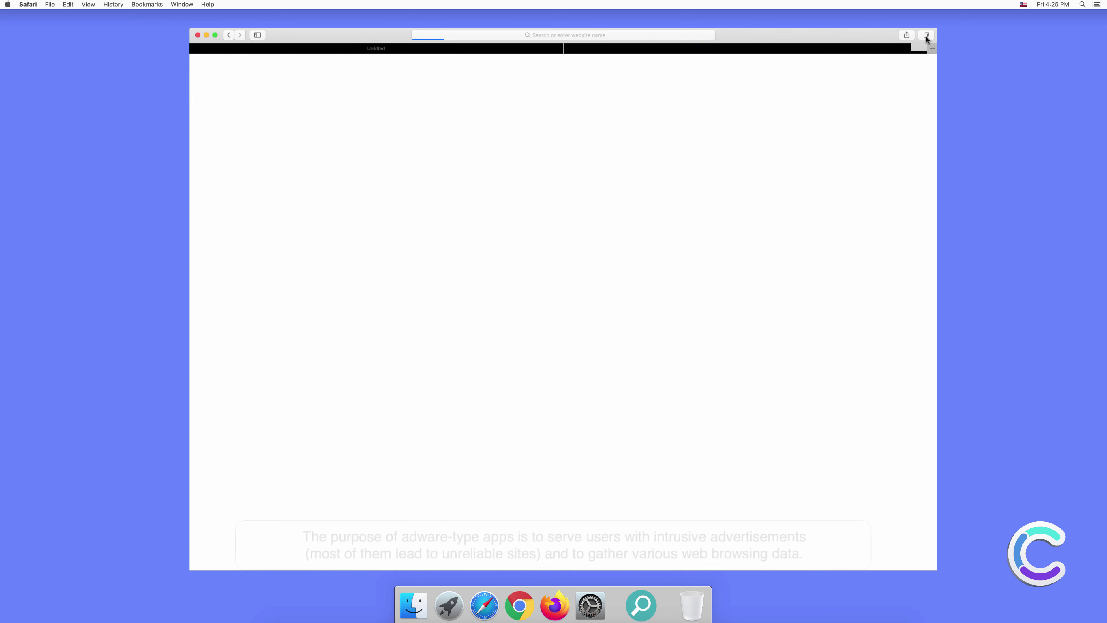
click(620, 33)
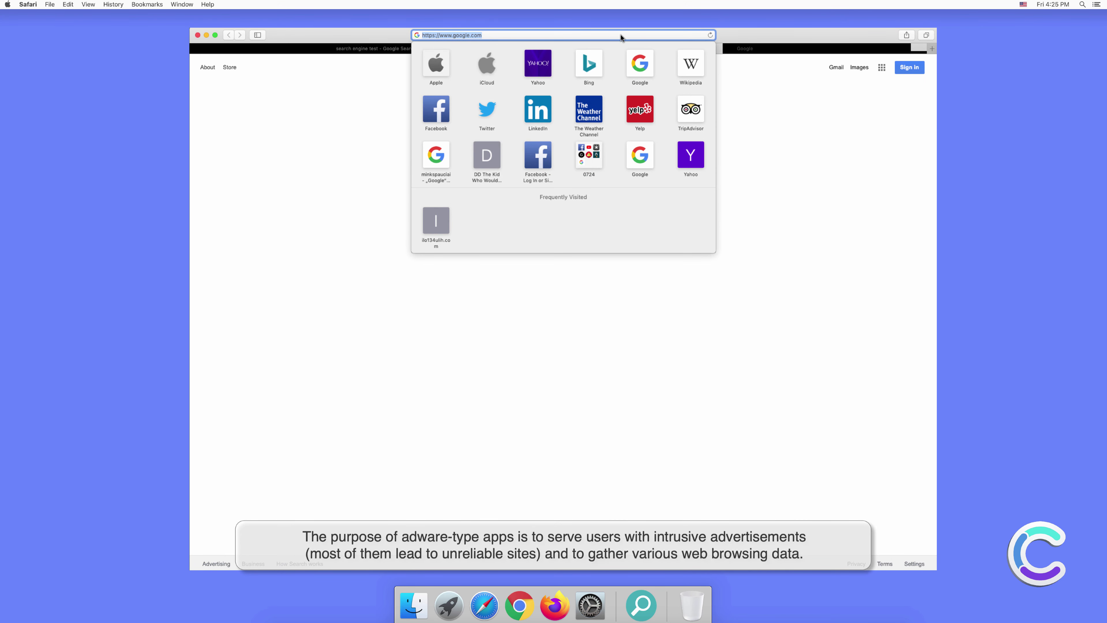
text(testing)
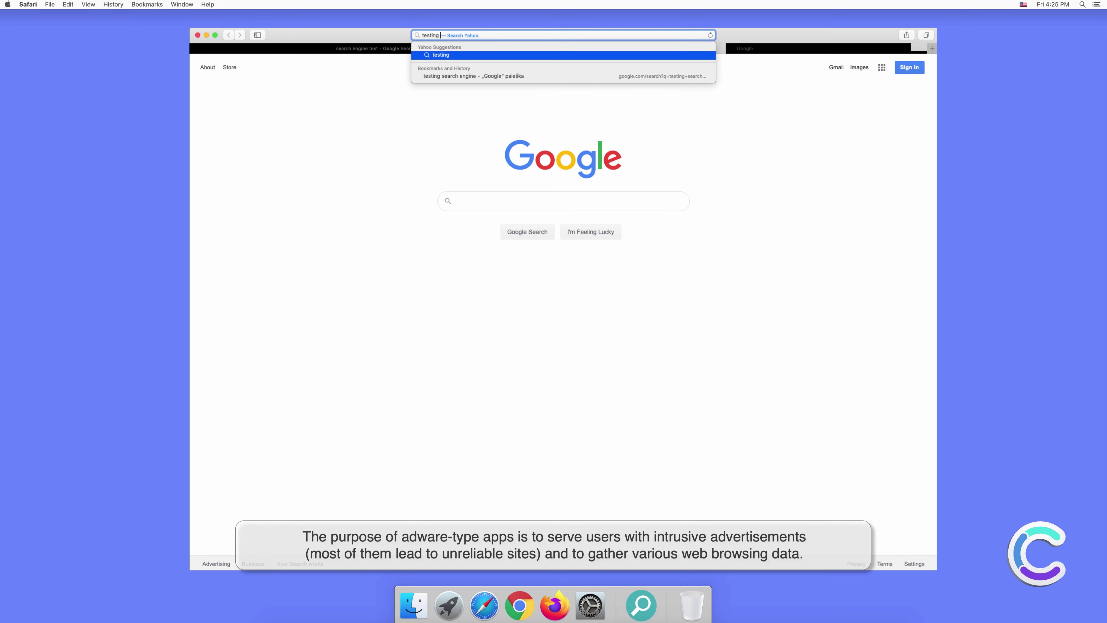
text( search)
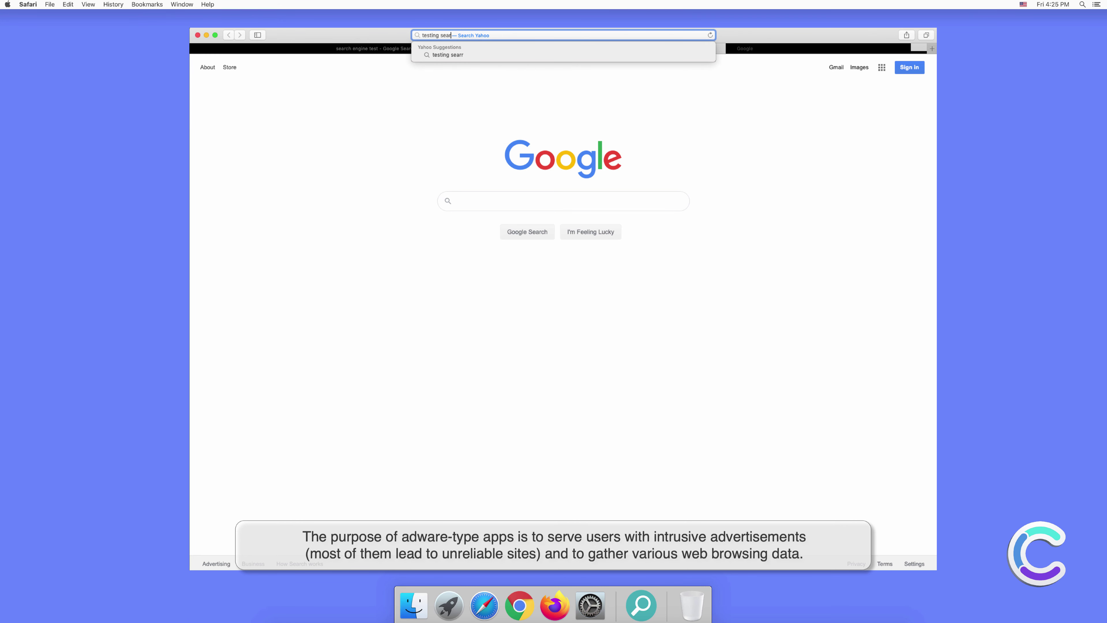
text( engine)
key(Return)
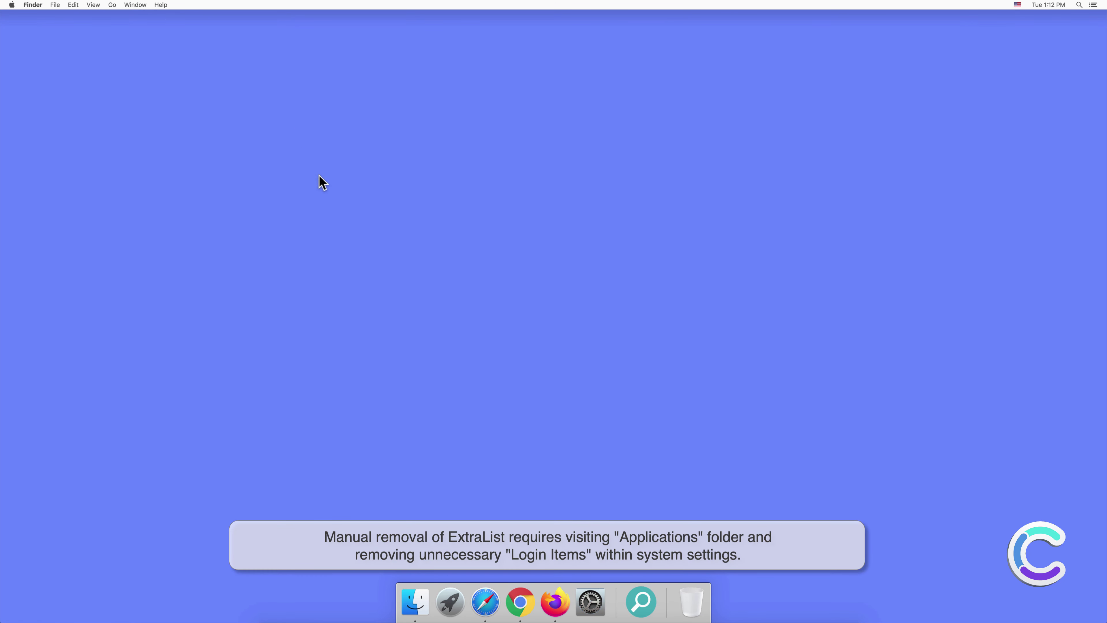
Move the ExtraList app from Finder's Applications folder to the Trash
click(413, 603)
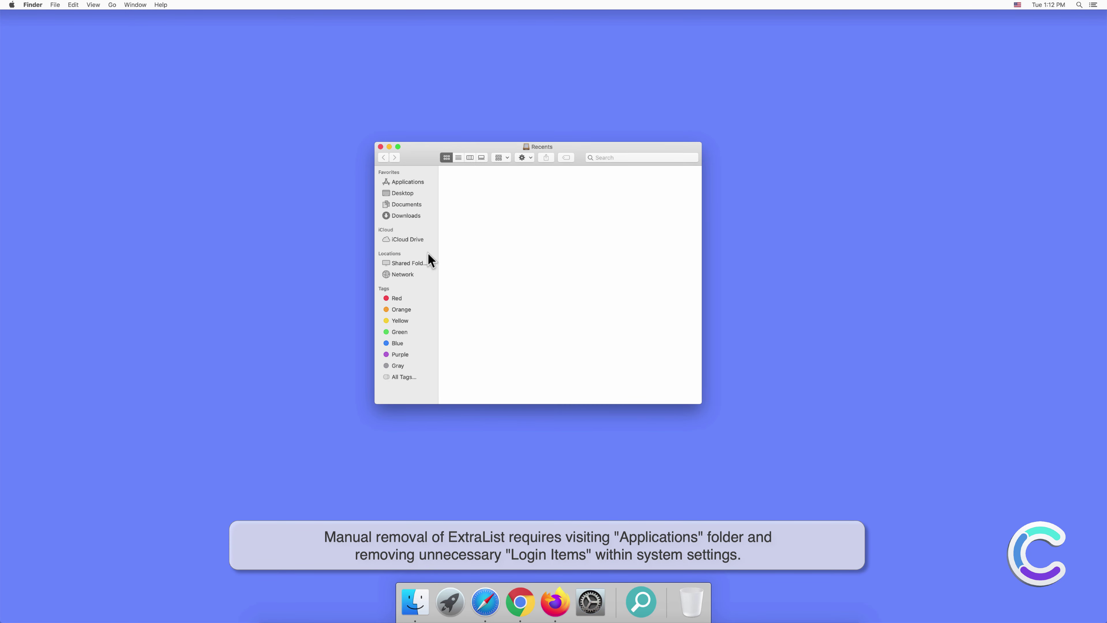
click(406, 182)
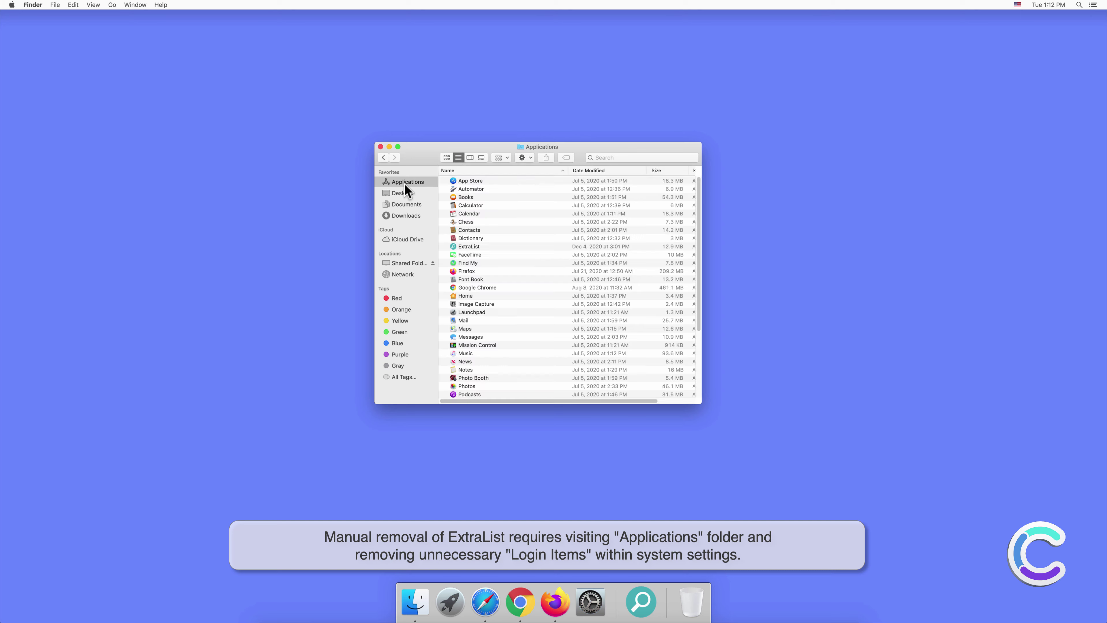
click(466, 247)
right_click(467, 247)
click(478, 274)
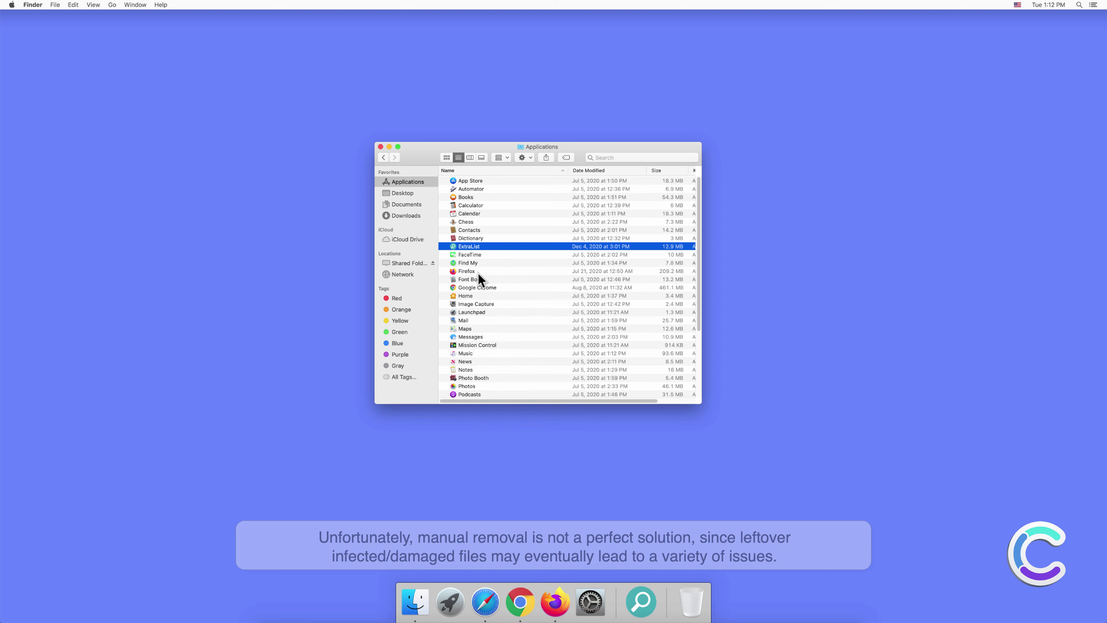
Close the Applications window and confirm Users & Groups has no remaining login items
click(380, 147)
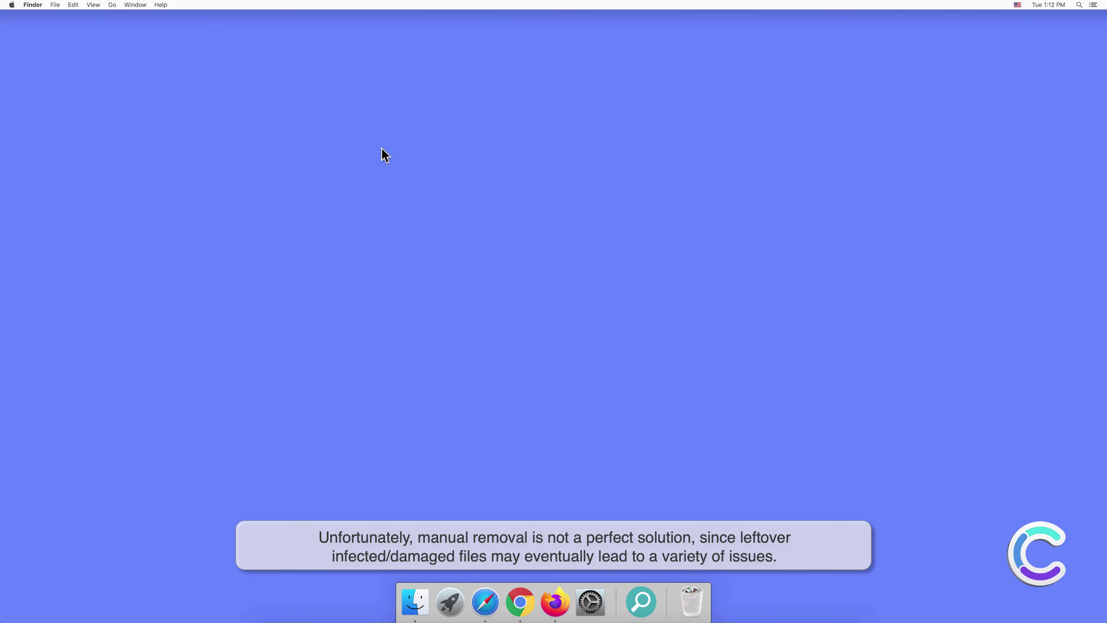
click(590, 601)
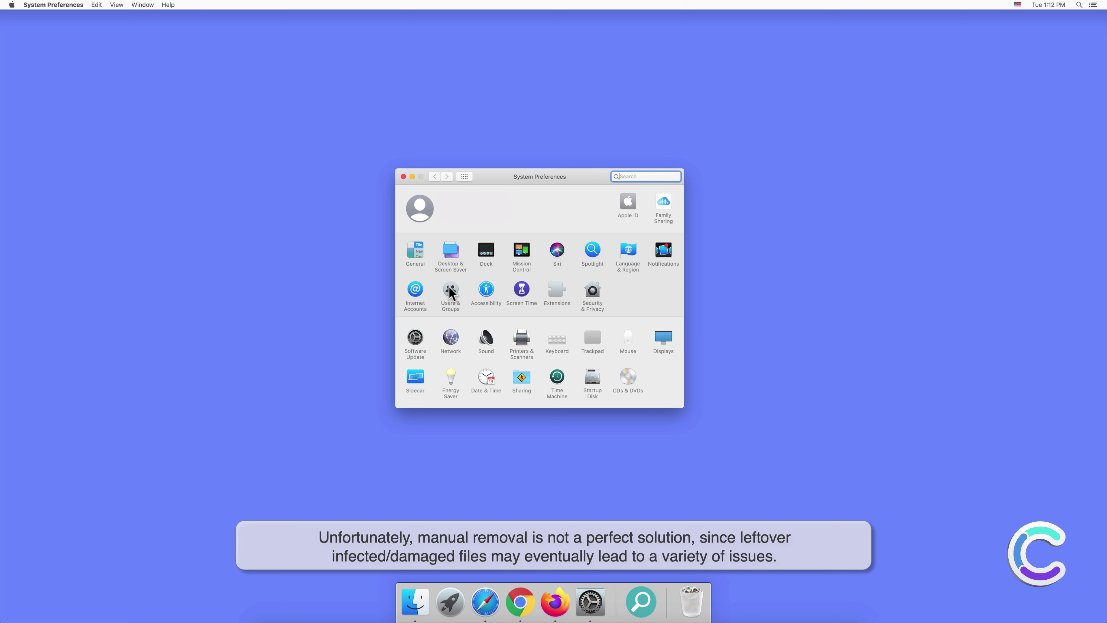
click(451, 290)
click(593, 196)
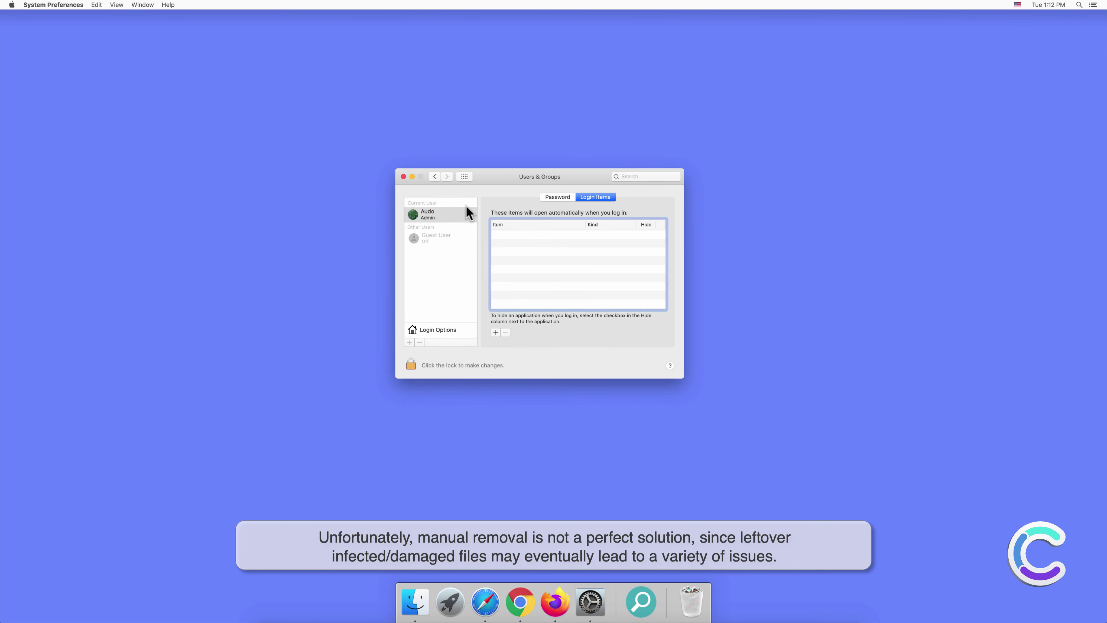
click(403, 176)
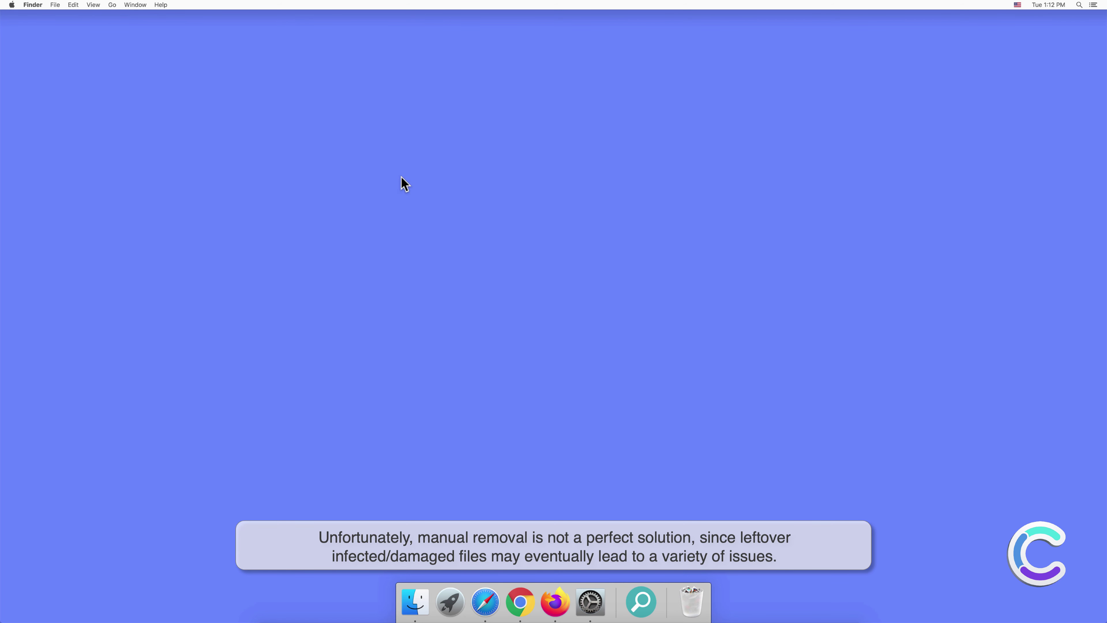
Remove the ExtraList shortcut from the Dock
right_click(637, 603)
mouse_move(655, 545)
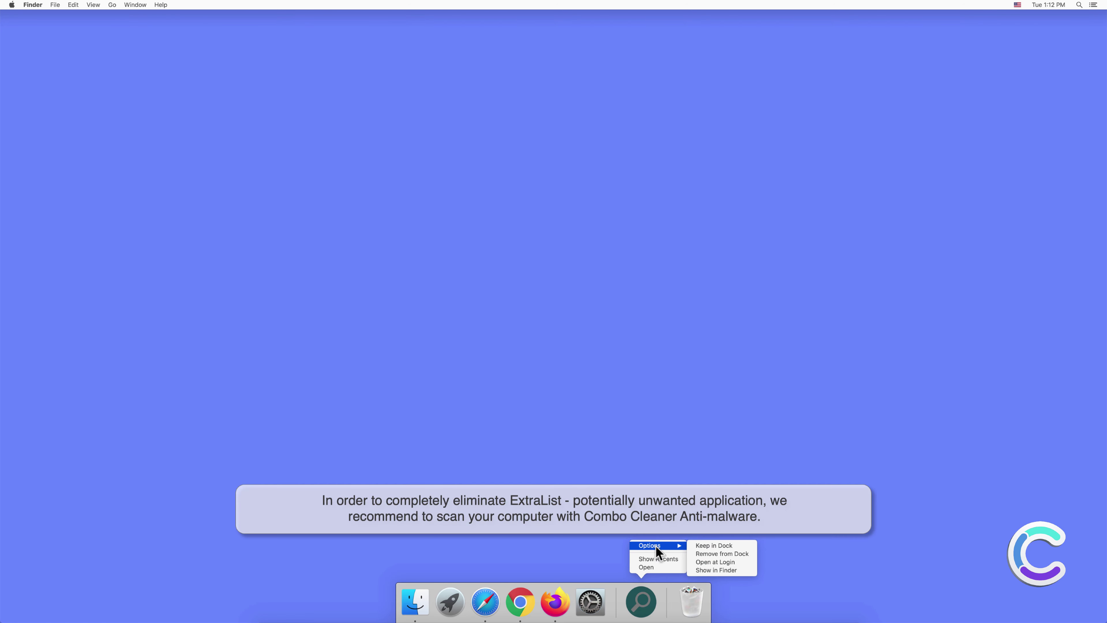
click(698, 552)
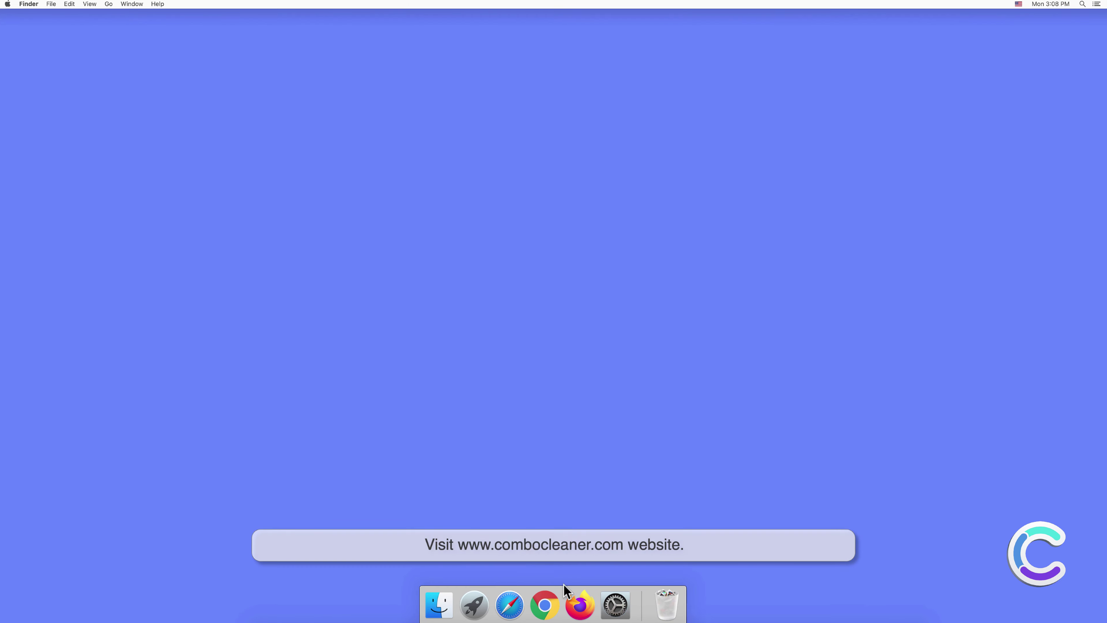
click(509, 605)
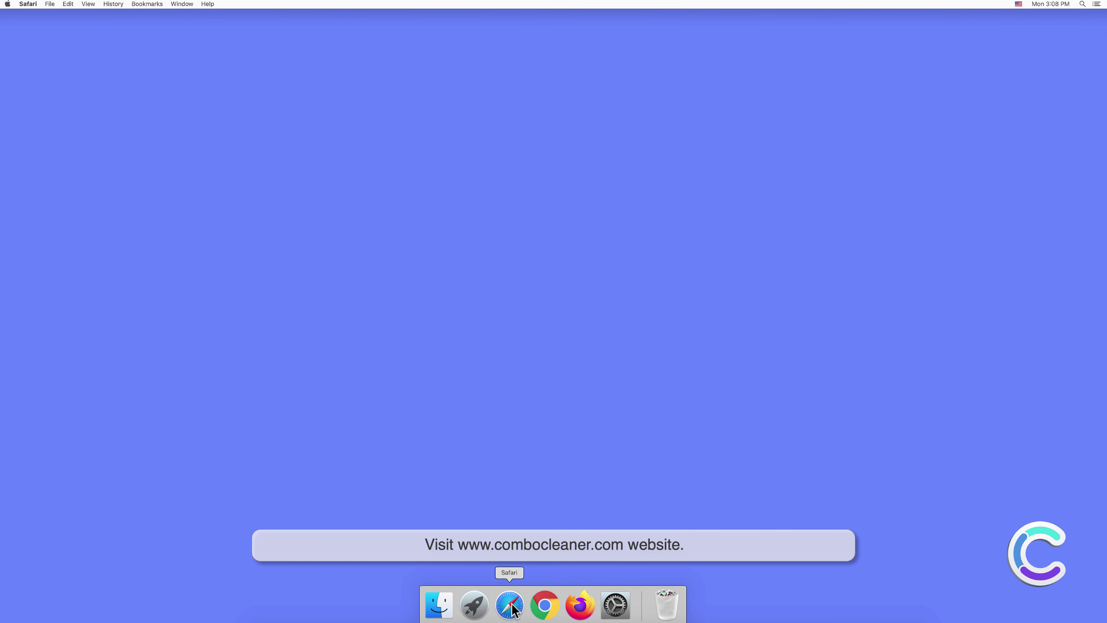
text(www)
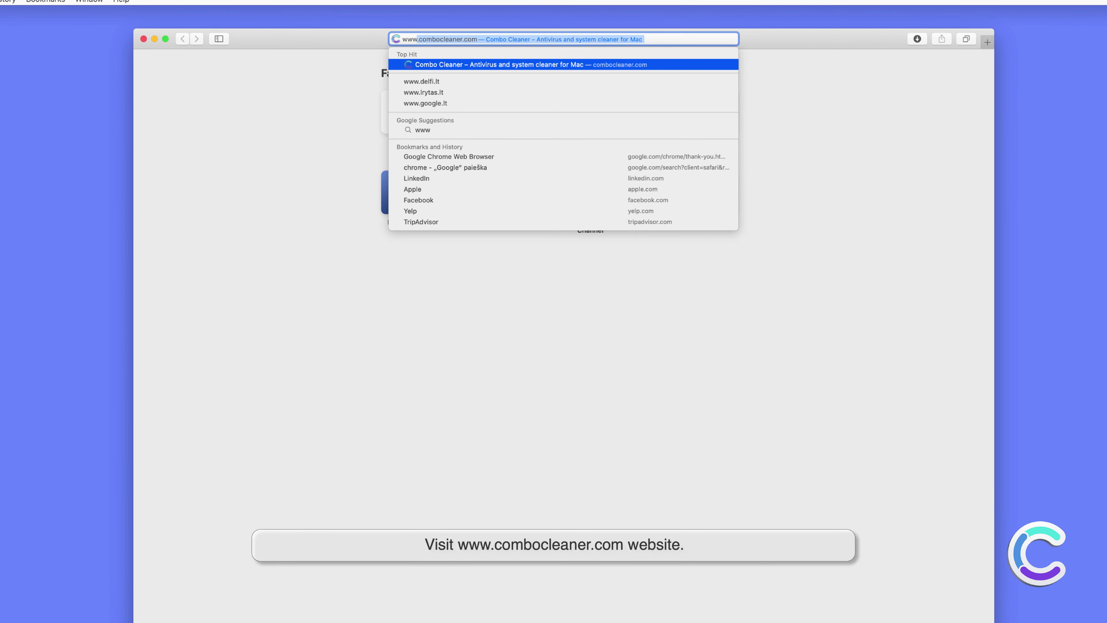
text(.combocleane)
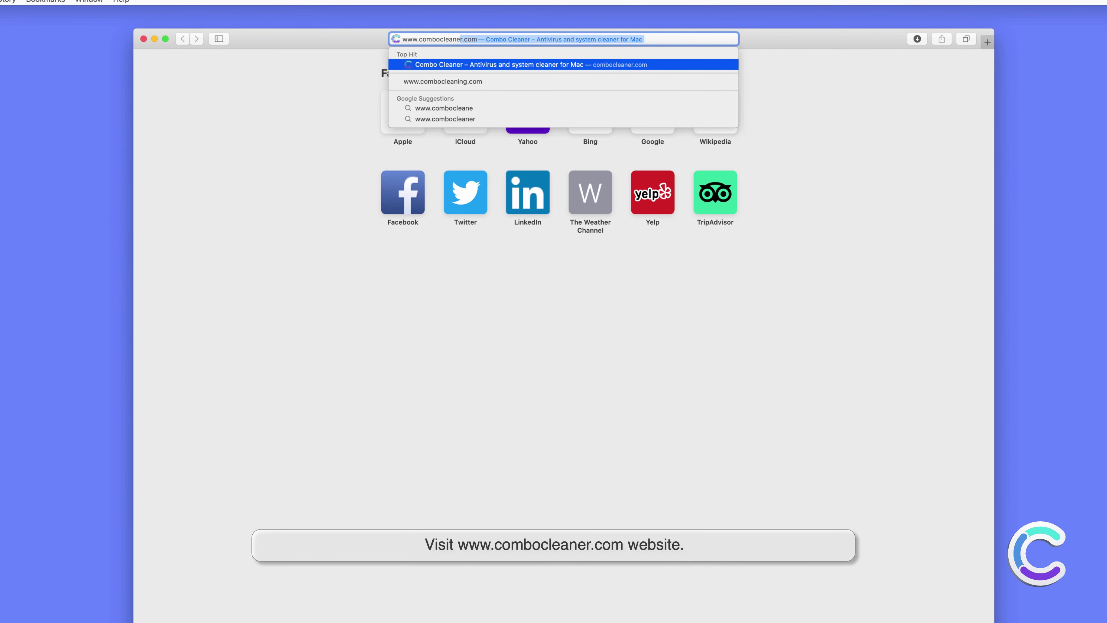
text(r.com)
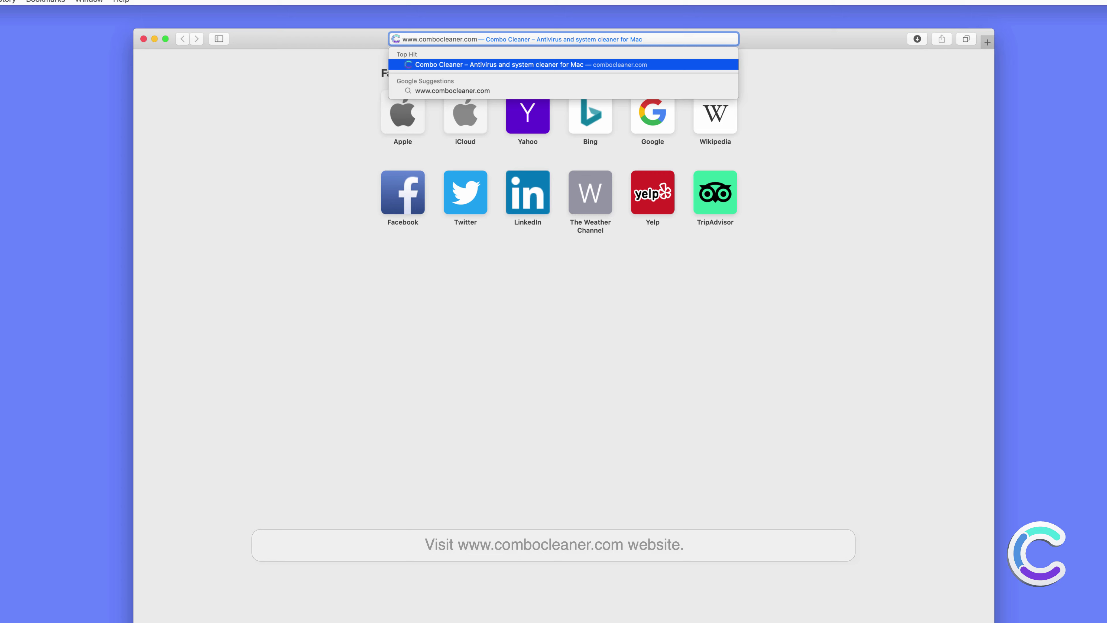
key(Return)
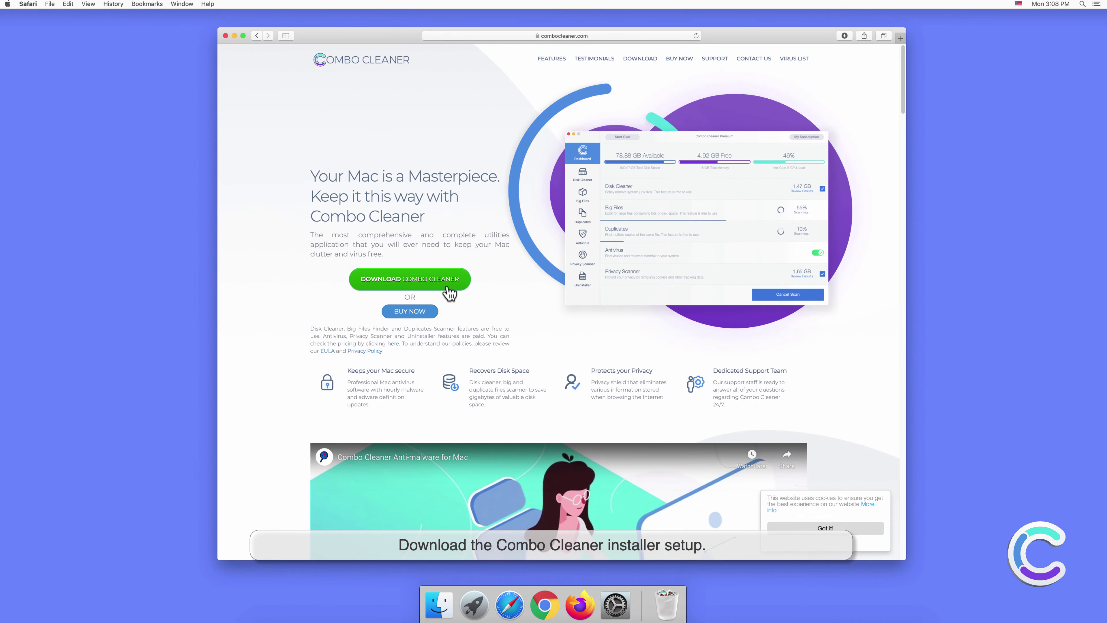
click(843, 35)
click(836, 70)
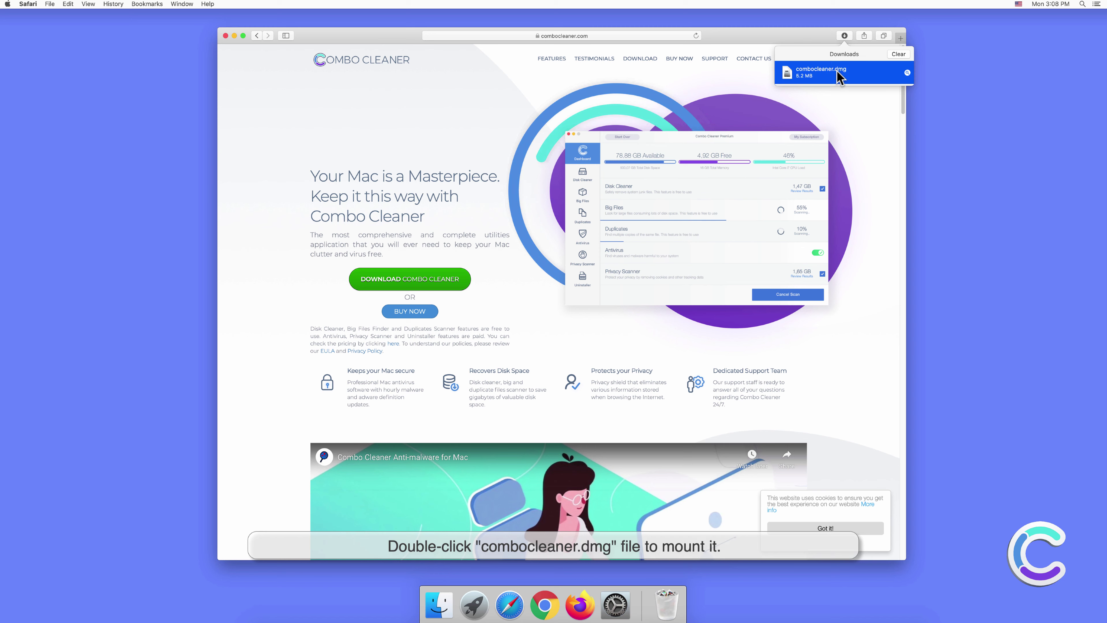
Mount combocleaner.dmg and drag Combo Cleaner onto the Applications folder
double_click(836, 71)
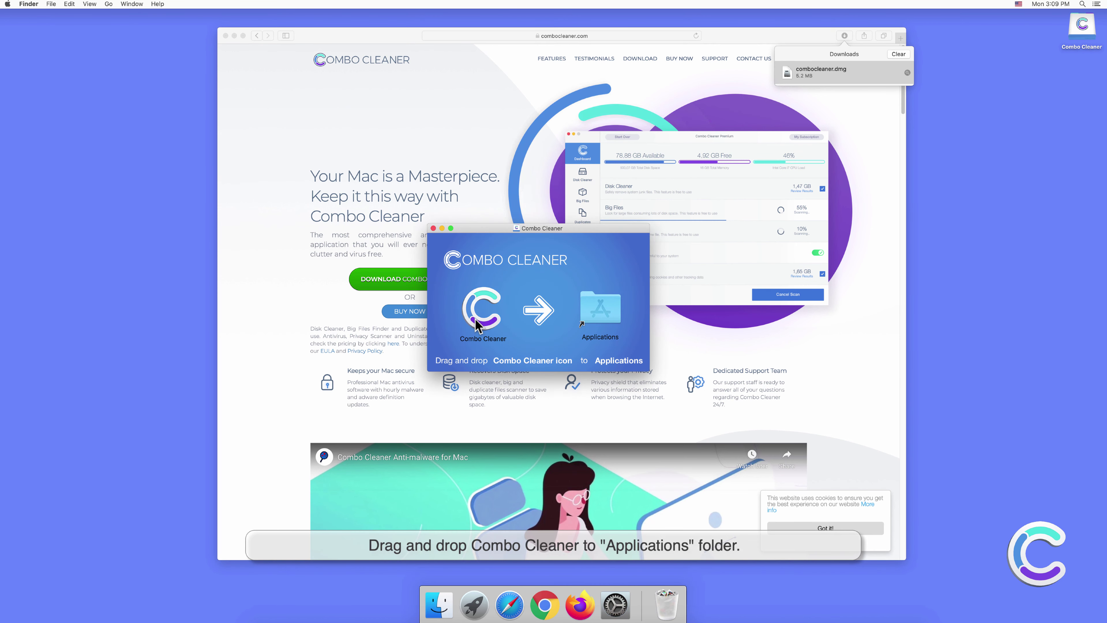
drag(497, 318, 596, 326)
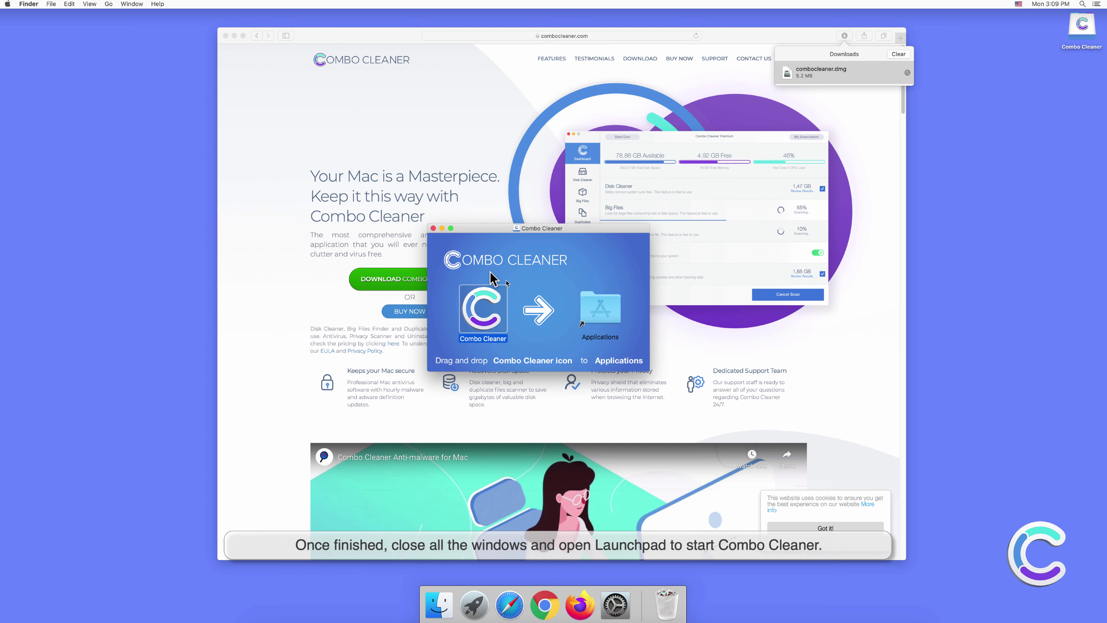
Close the installer and Safari windows, then launch Combo Cleaner from Launchpad
click(434, 228)
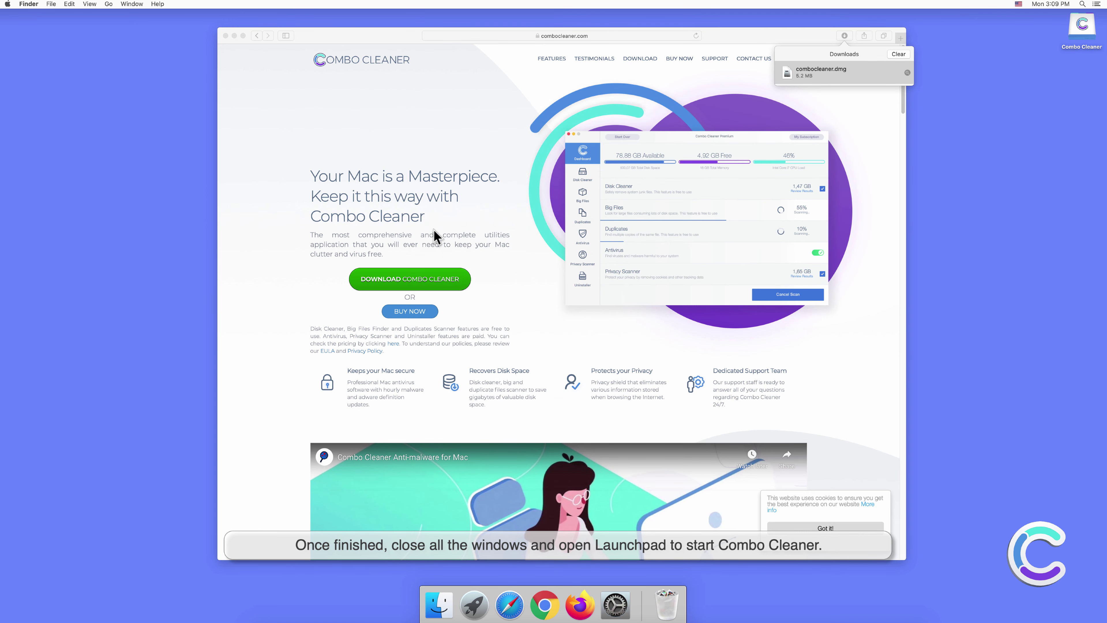
click(224, 36)
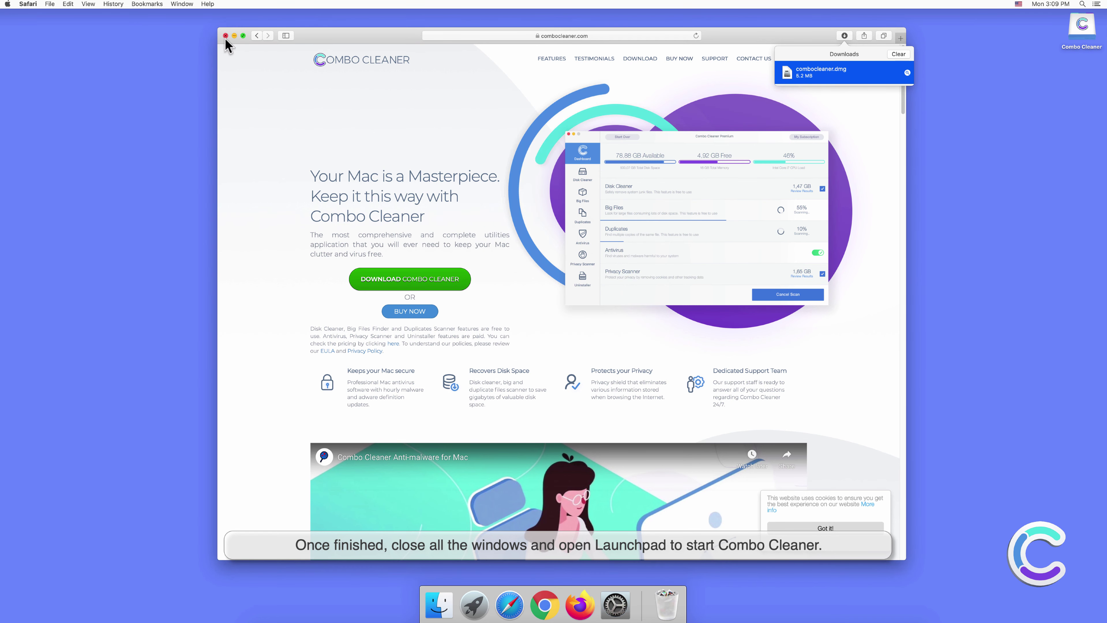
click(225, 36)
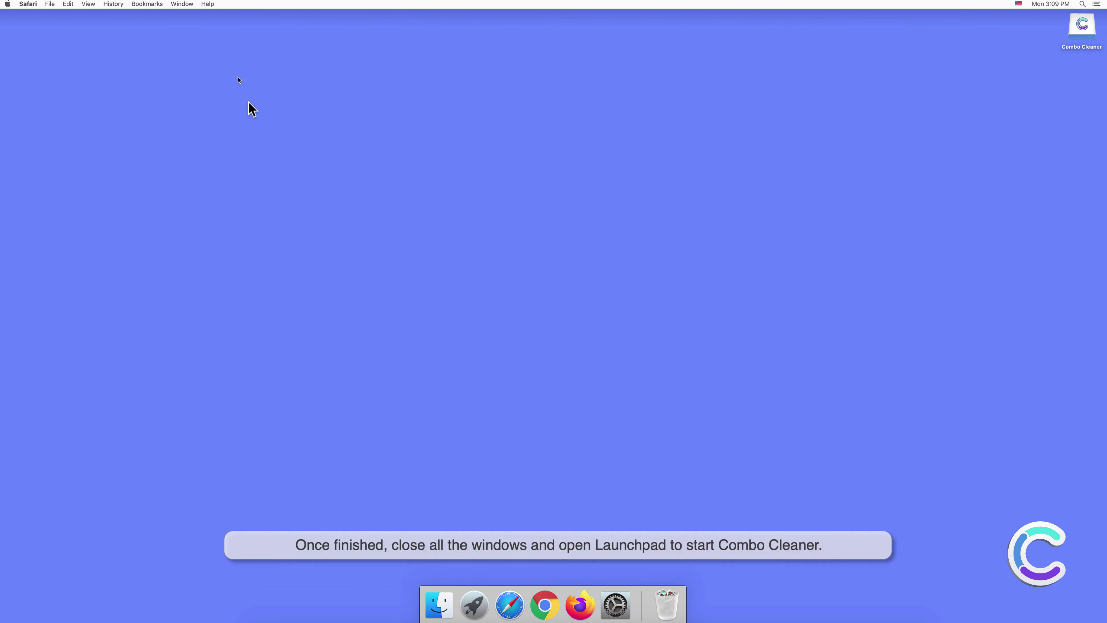
click(474, 606)
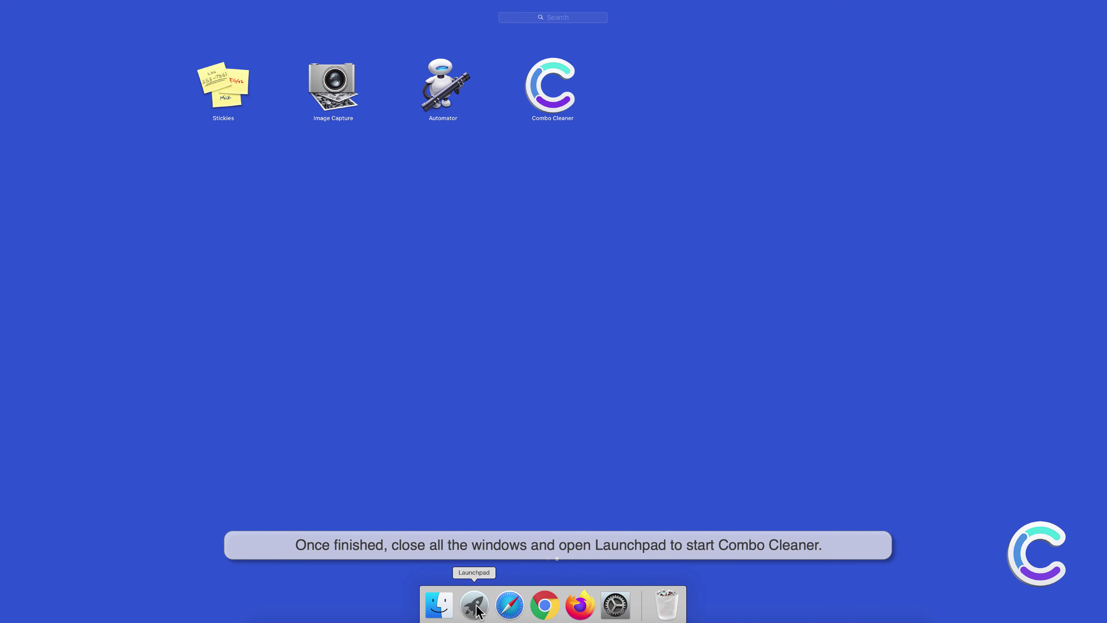
click(551, 111)
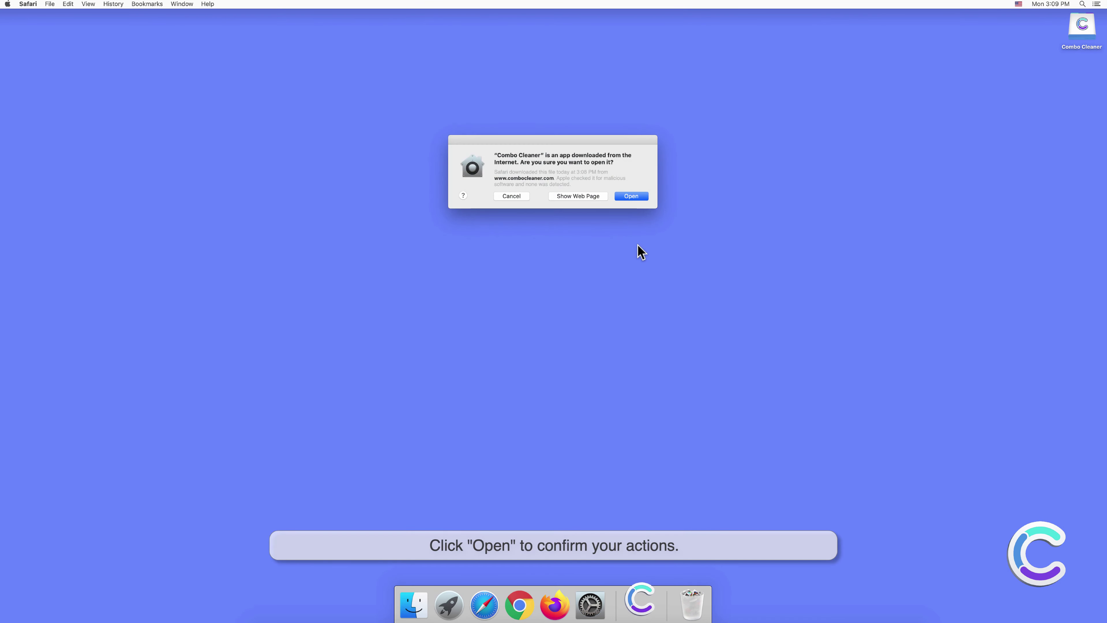
Allow Combo Cleaner to open, then start an Antivirus Full Scan
click(635, 196)
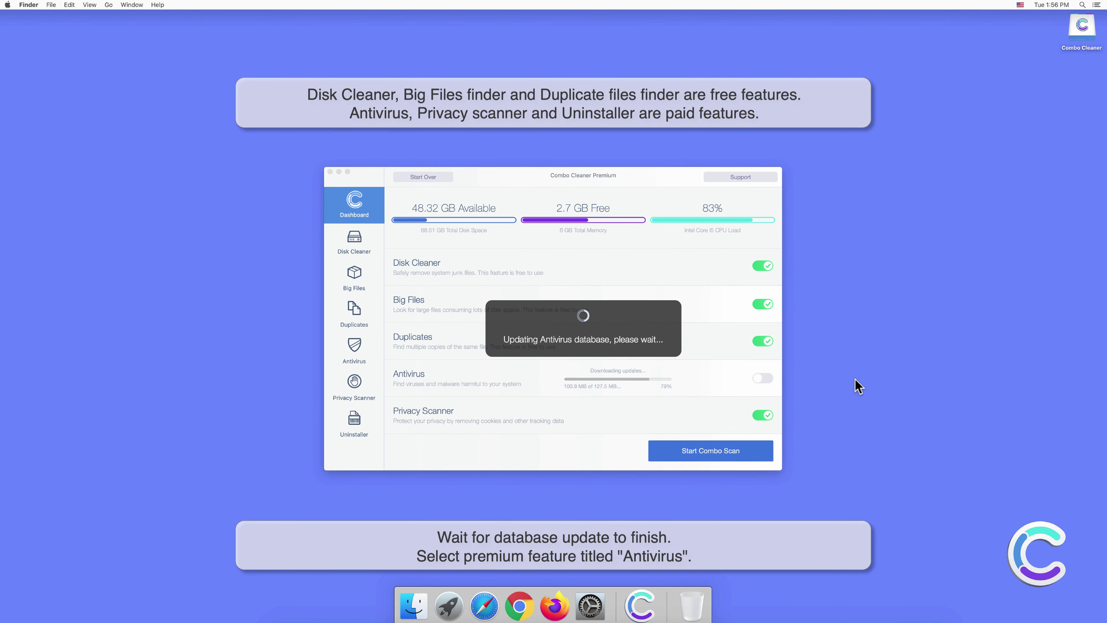
click(761, 377)
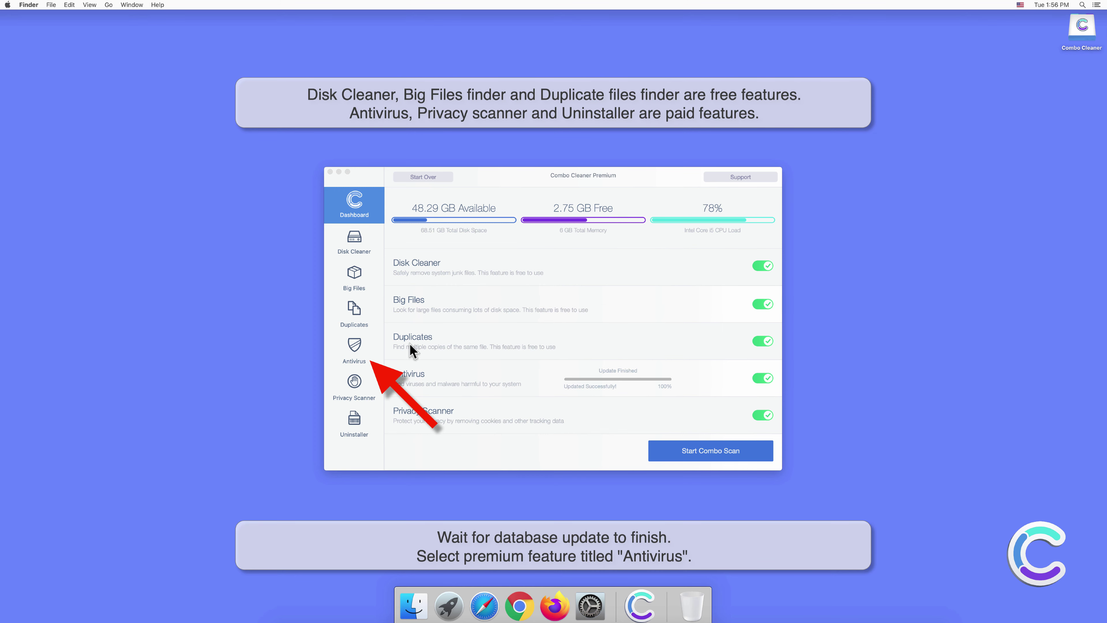
click(357, 346)
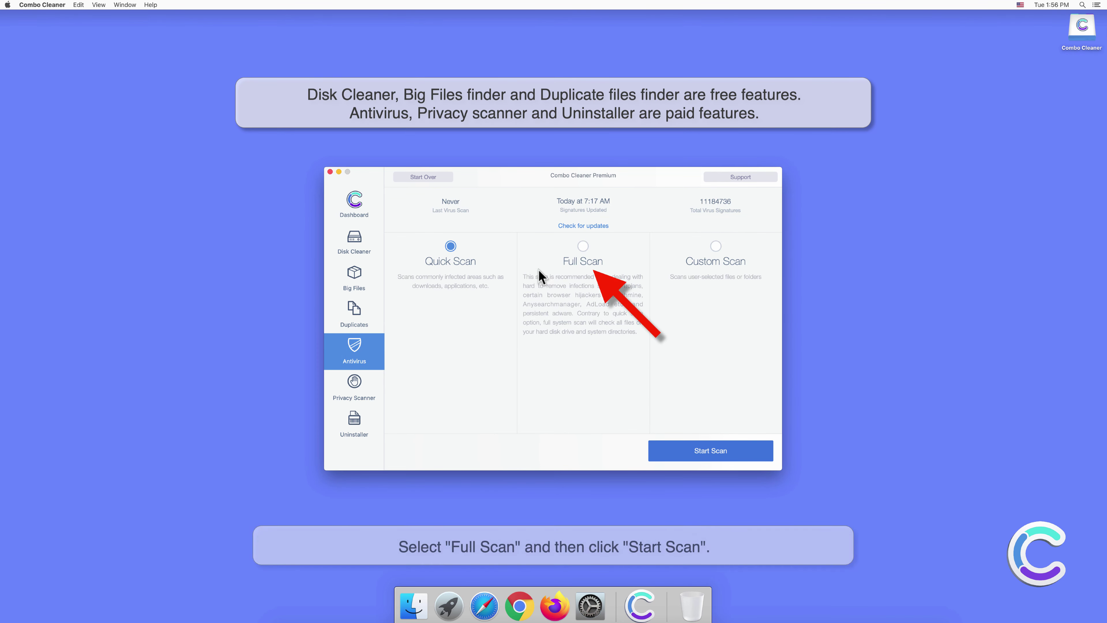
click(581, 246)
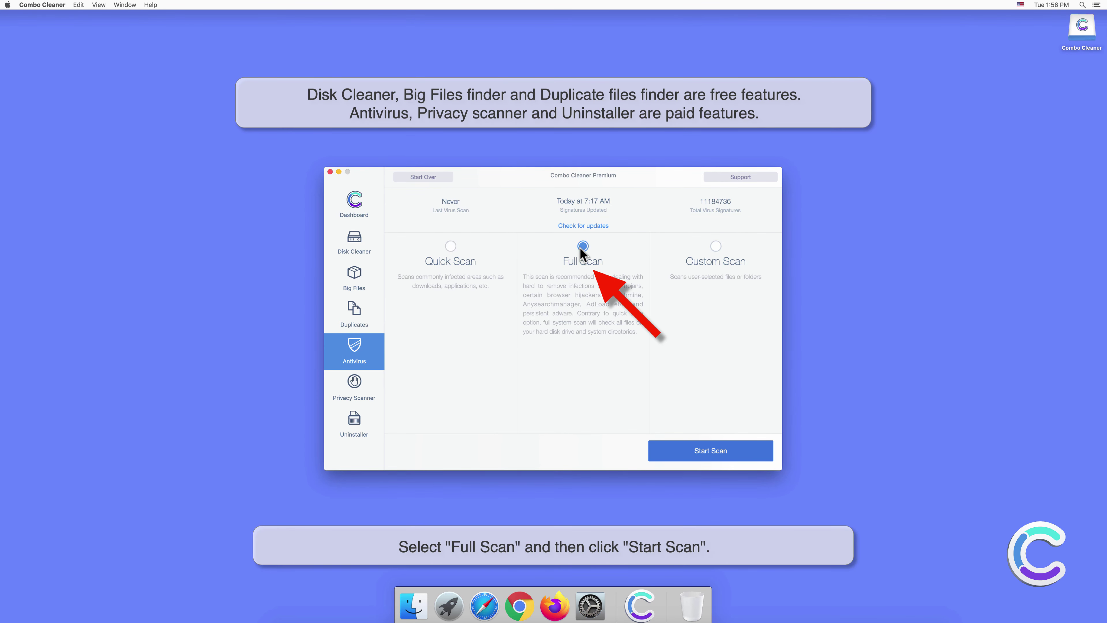
click(709, 450)
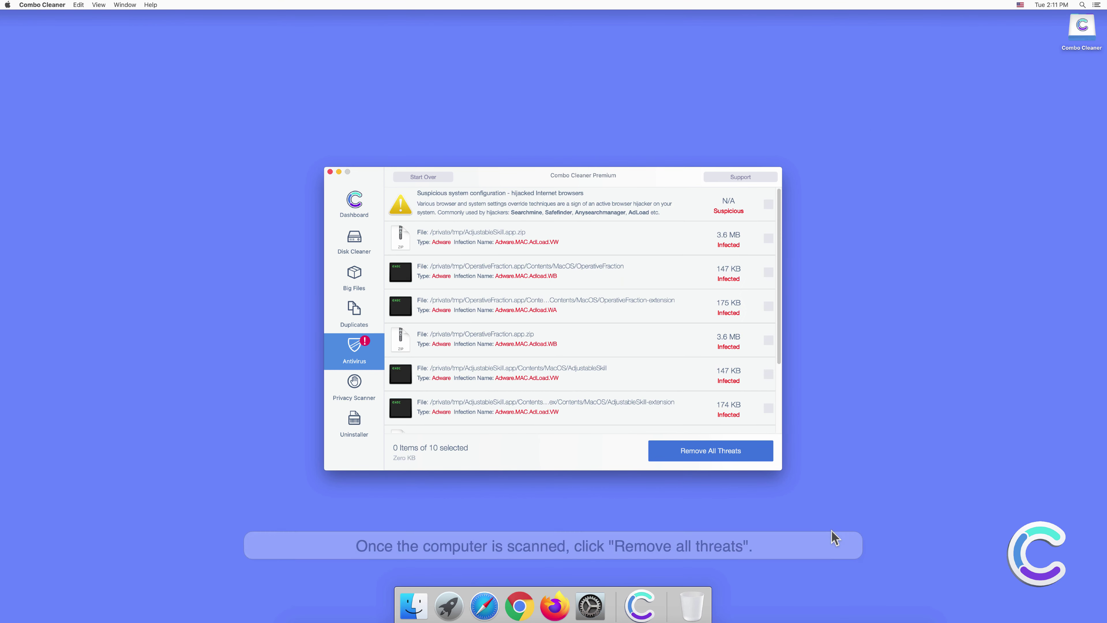
Remove all detected threats, authenticate with the administrator password, and restart the Mac
click(717, 456)
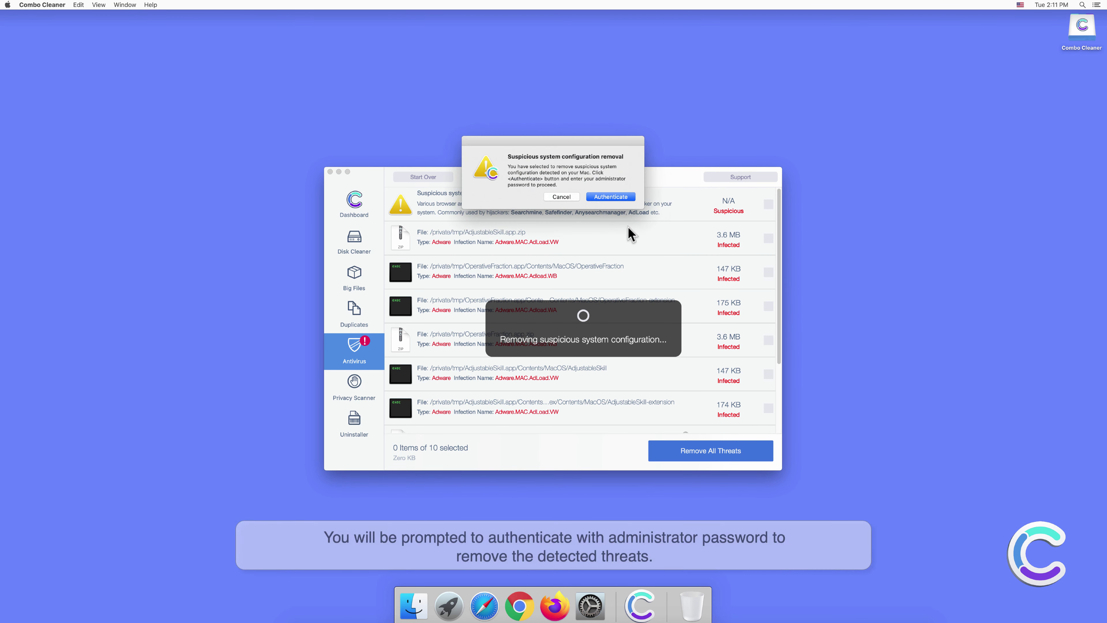
click(614, 200)
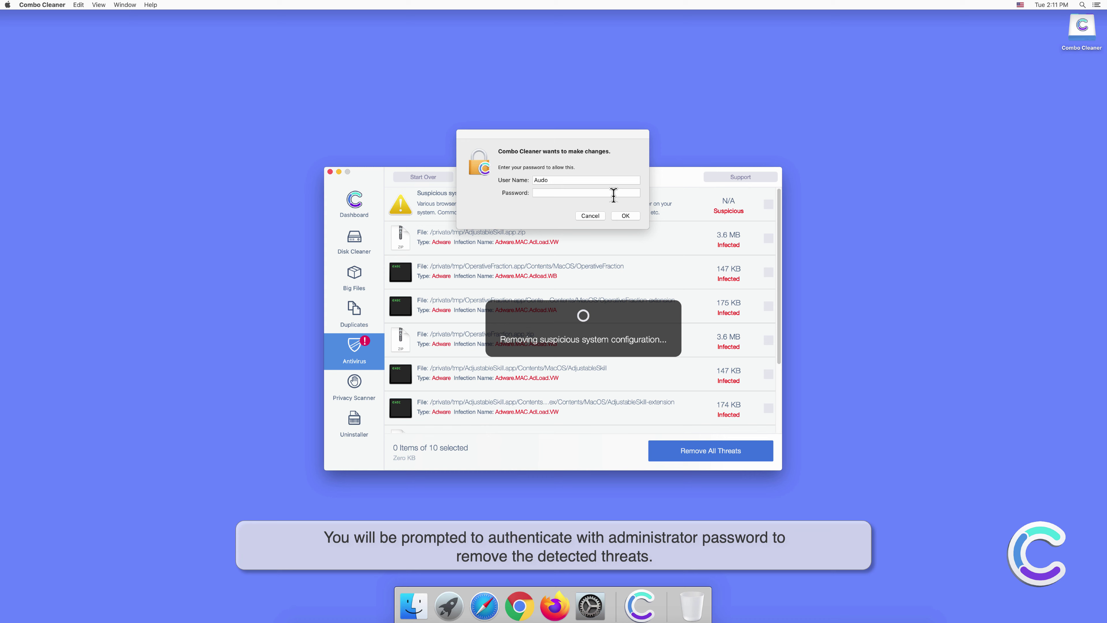
text(••••••)
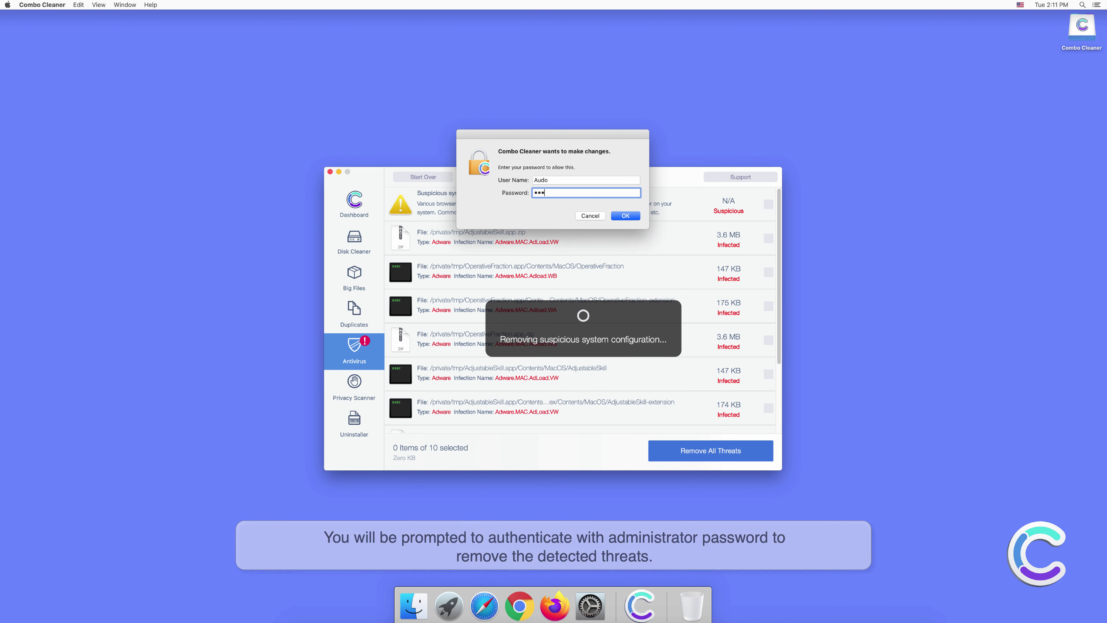
click(624, 216)
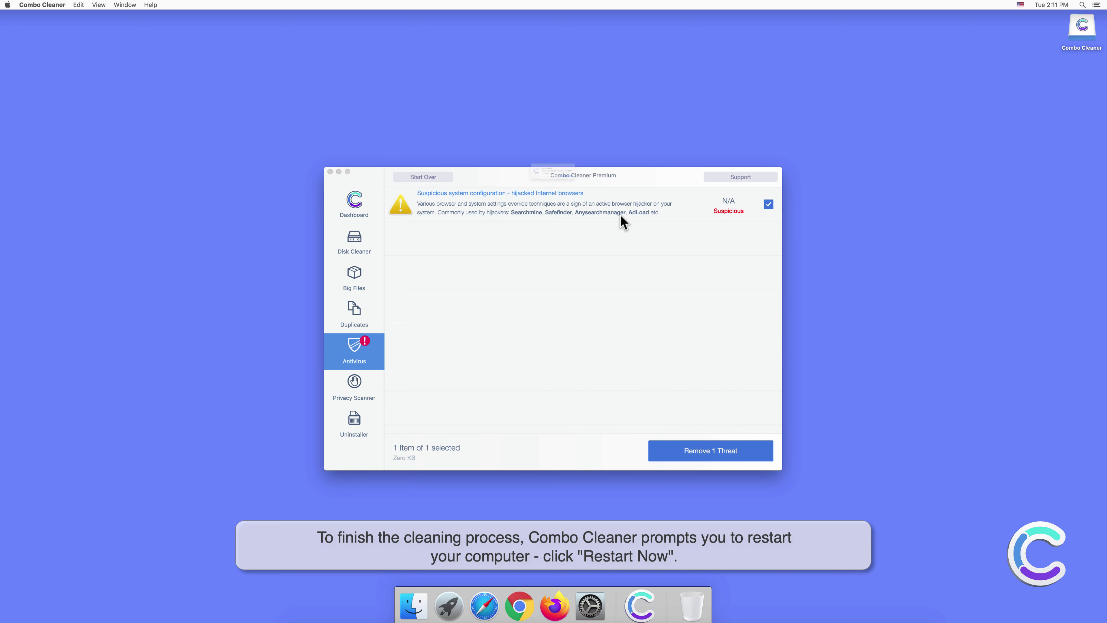
click(617, 192)
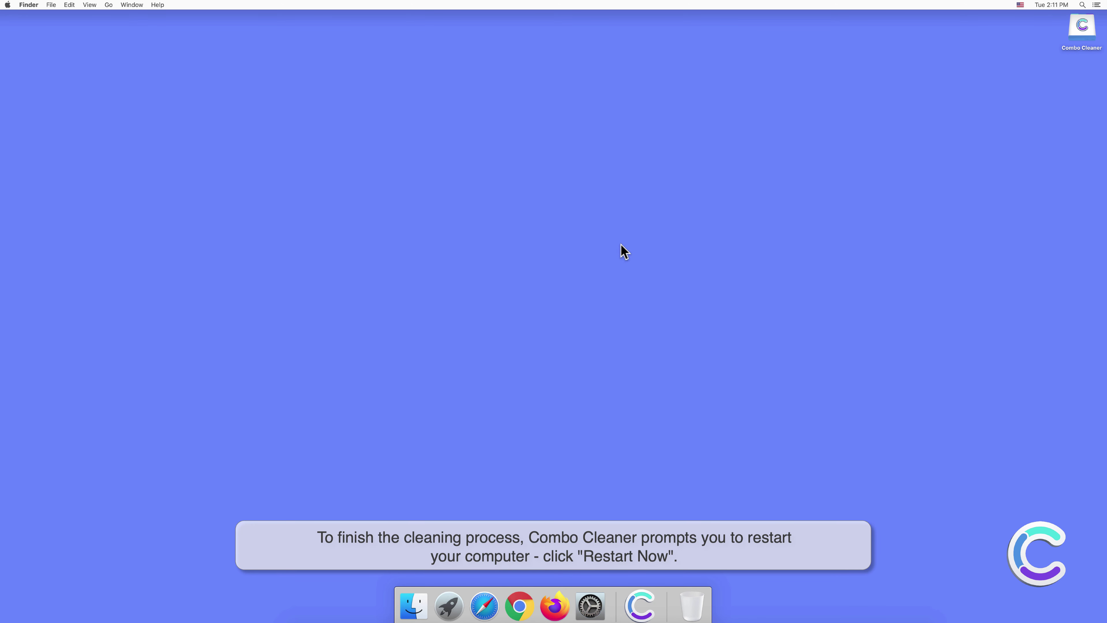